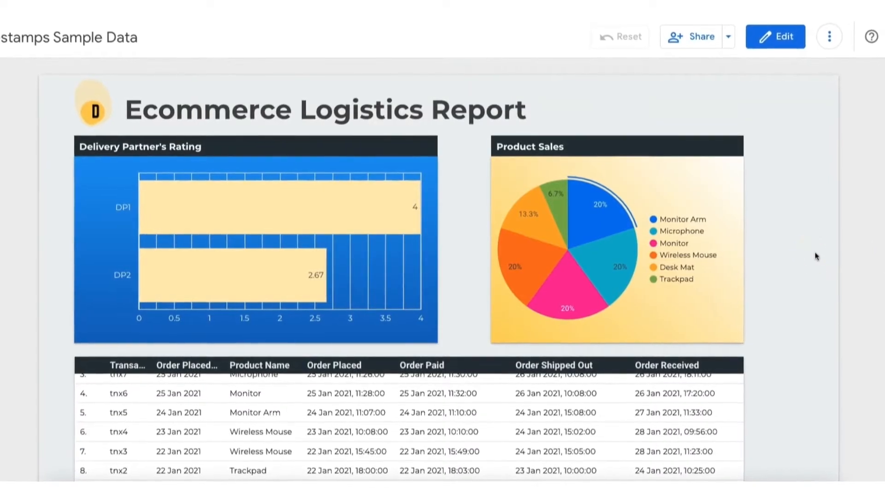
{"action": "scroll", "coordinate": [816, 256], "scroll_direction": "down", "scroll_amount": 3}
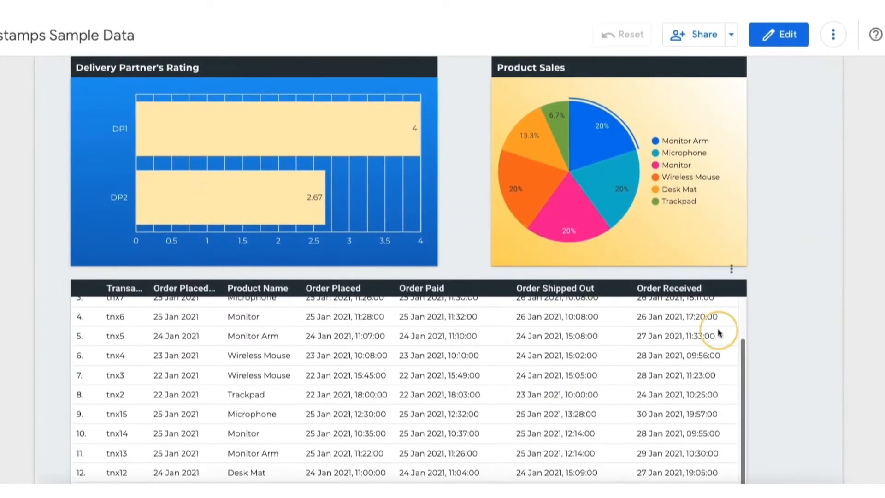
{"action": "scroll", "coordinate": [524, 375], "scroll_direction": "down", "scroll_amount": 1}
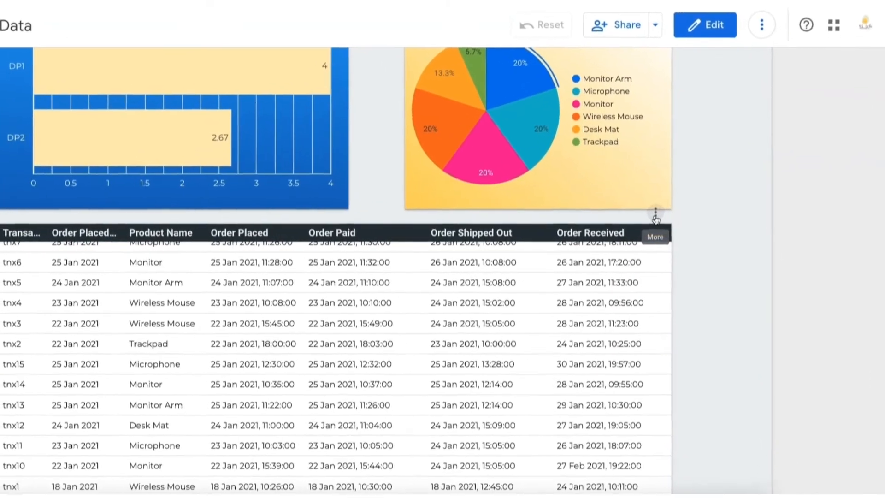
Download the order table's data as CSV, then export it to Google Sheets.
{"action": "left_click", "coordinate": [662, 220]}
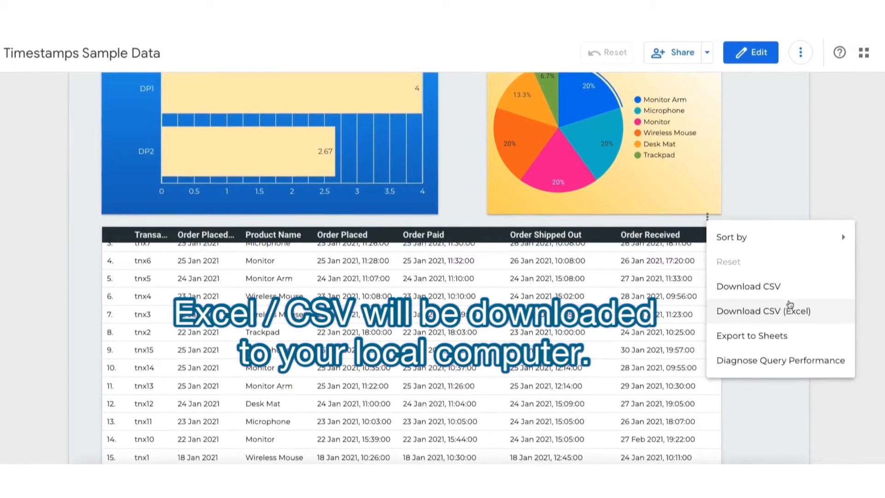
{"action": "left_click", "coordinate": [770, 286]}
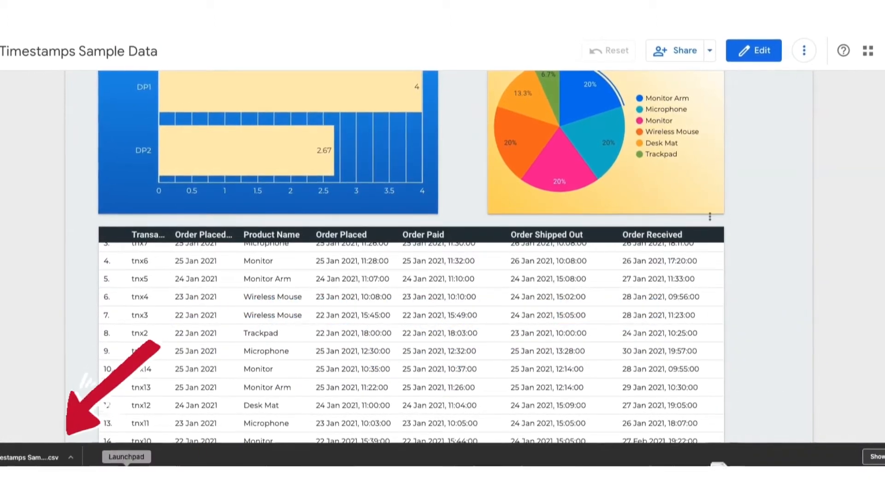
{"action": "left_click", "coordinate": [713, 220]}
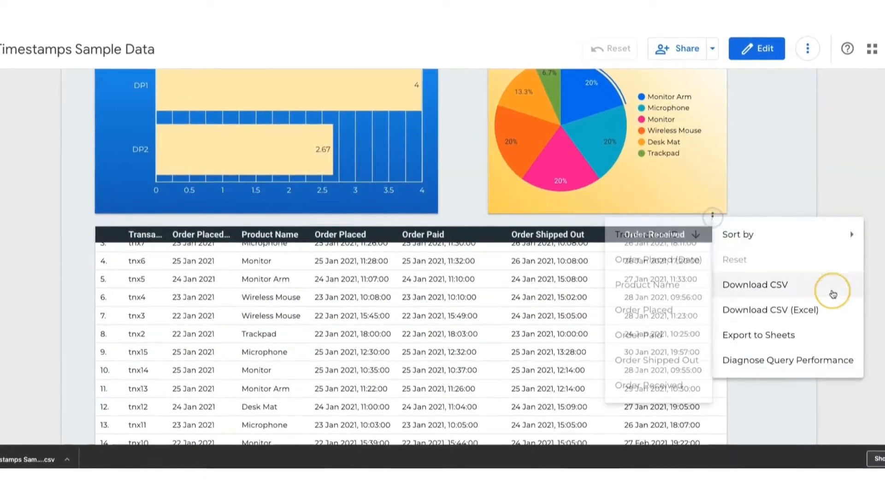
{"action": "left_click", "coordinate": [757, 334]}
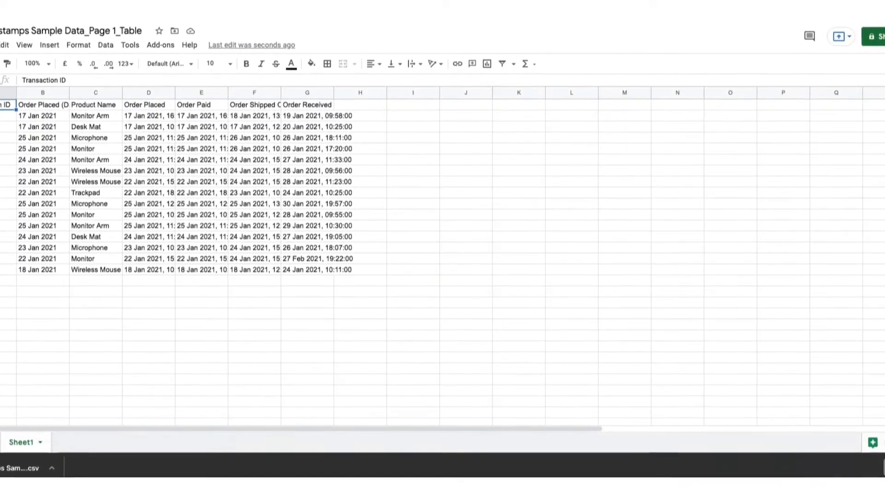
{"action": "scroll", "coordinate": [691, 207], "scroll_direction": "down", "scroll_amount": 1}
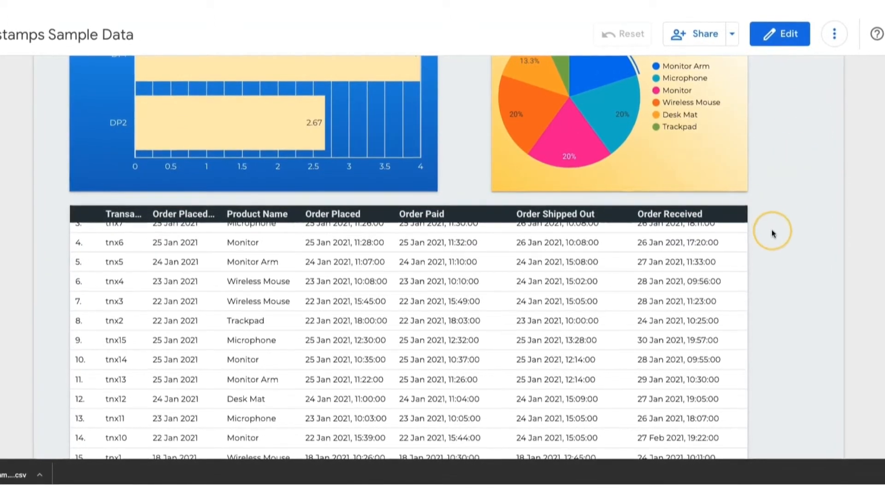
{"action": "scroll", "coordinate": [773, 233], "scroll_direction": "down", "scroll_amount": 1}
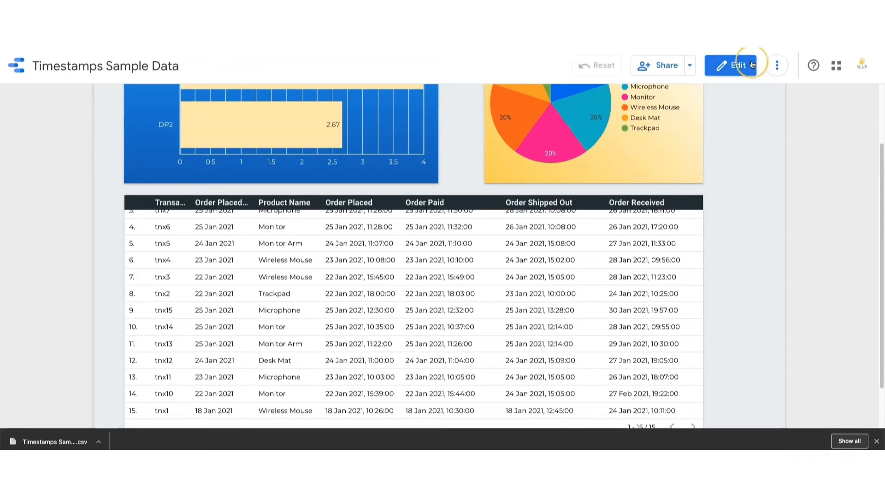
Set the order table's Chart Header style to Always show and return to View mode.
{"action": "left_click", "coordinate": [730, 66]}
{"action": "scroll", "coordinate": [444, 221], "scroll_direction": "down", "scroll_amount": 2}
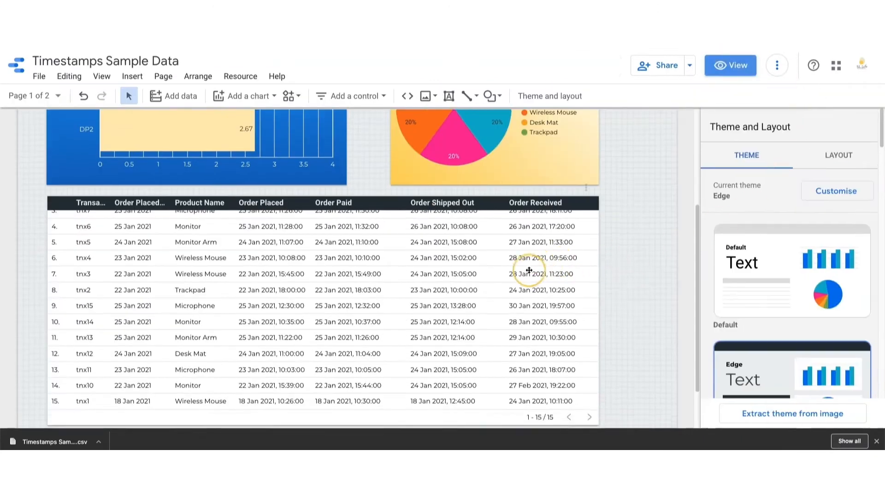
{"action": "left_click", "coordinate": [444, 221]}
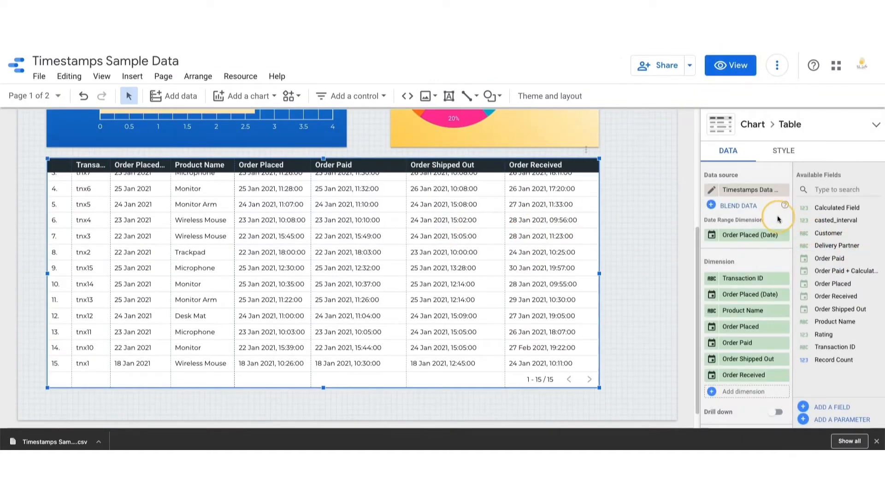
{"action": "left_click", "coordinate": [791, 151]}
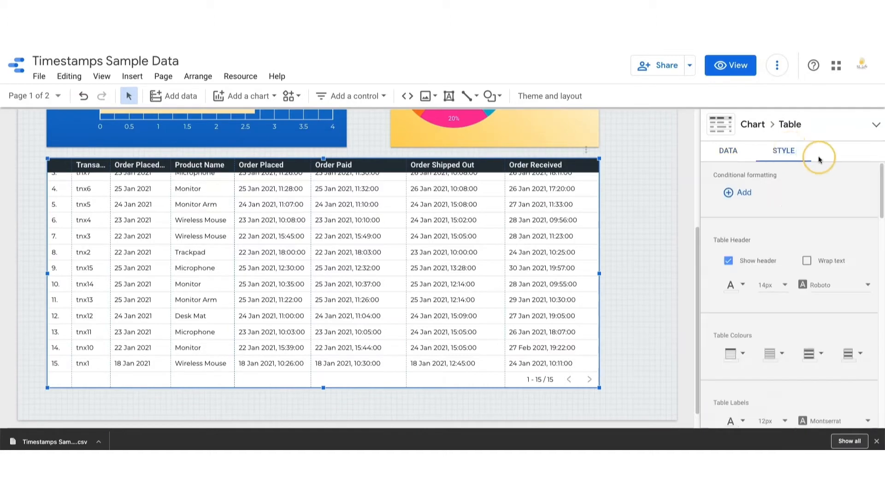
{"action": "scroll", "coordinate": [823, 221], "scroll_direction": "down", "scroll_amount": 5}
{"action": "scroll", "coordinate": [823, 236], "scroll_direction": "down", "scroll_amount": 5}
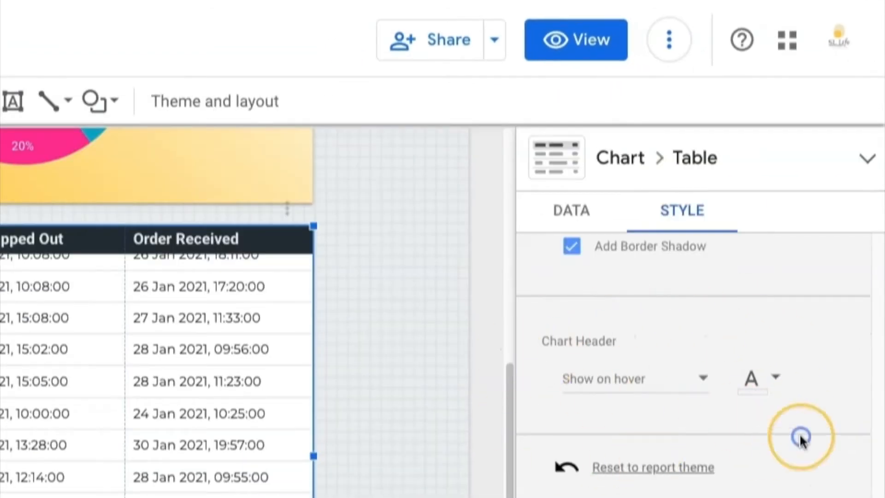
{"action": "left_click", "coordinate": [620, 381]}
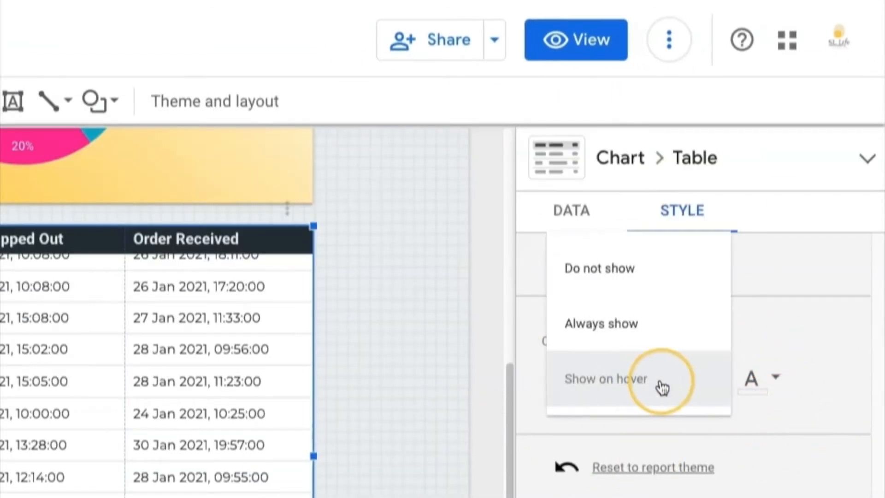
{"action": "left_click", "coordinate": [624, 328]}
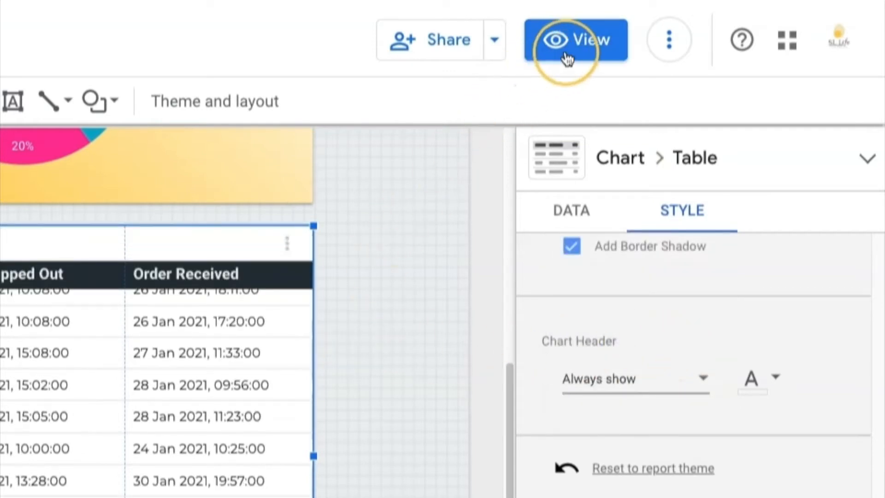
{"action": "left_click", "coordinate": [576, 40]}
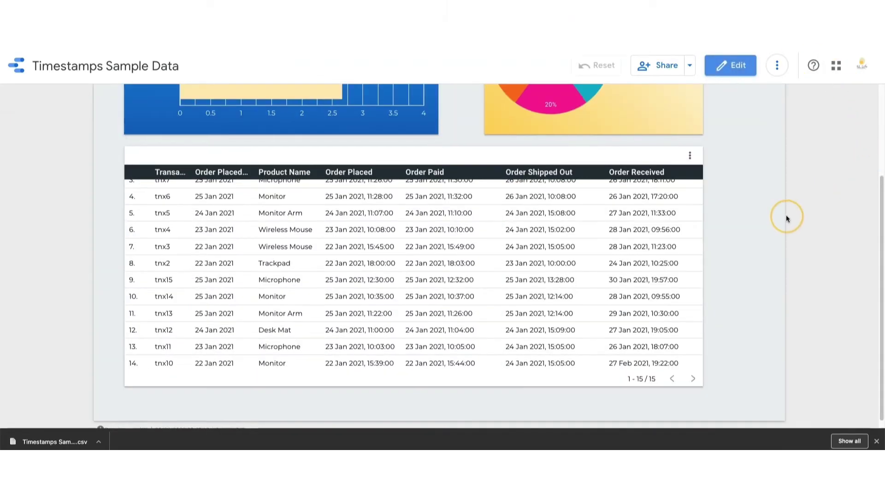
{"action": "scroll", "coordinate": [787, 218], "scroll_direction": "up", "scroll_amount": 4}
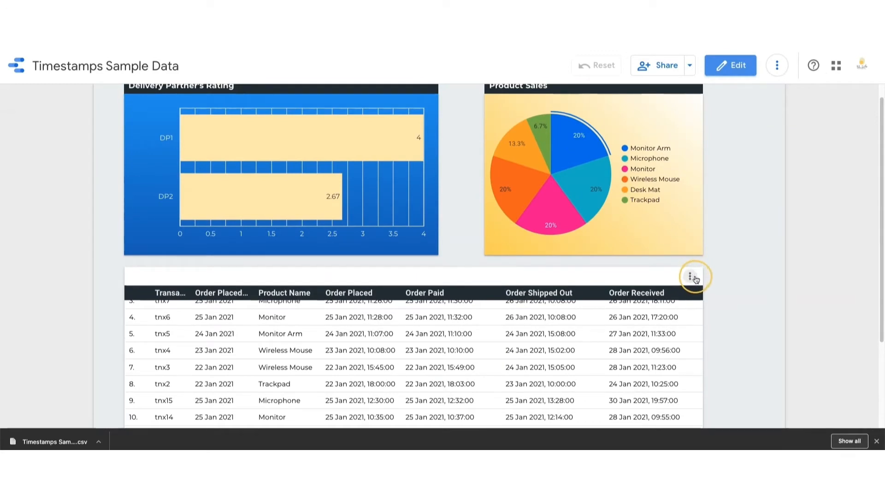
{"action": "scroll", "coordinate": [736, 201], "scroll_direction": "up", "scroll_amount": 3}
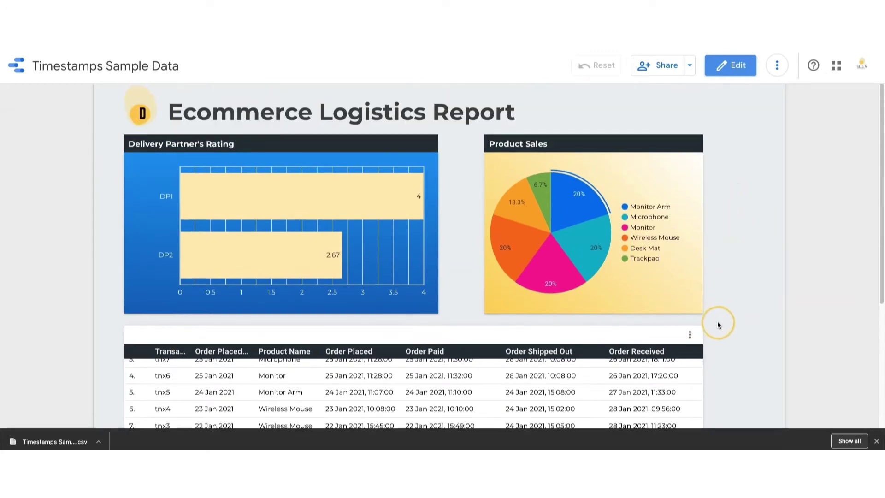
{"action": "left_click", "coordinate": [690, 337]}
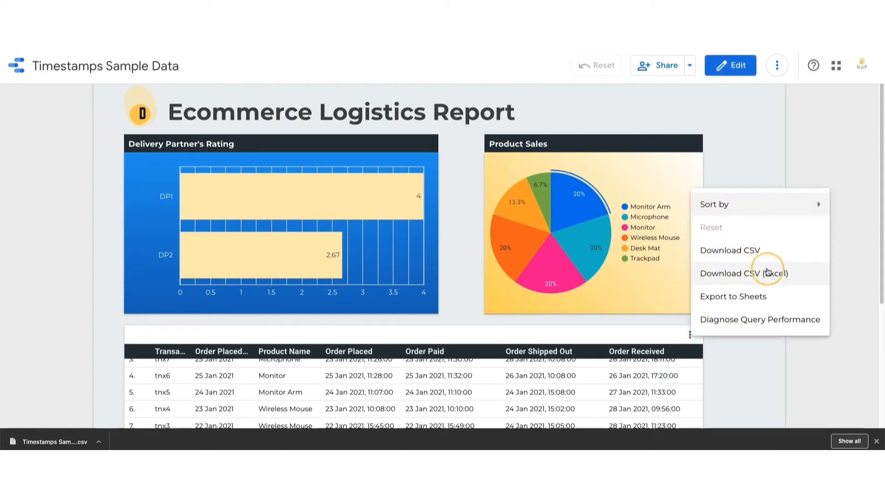
{"action": "left_click", "coordinate": [753, 379]}
{"action": "scroll", "coordinate": [738, 298], "scroll_direction": "up", "scroll_amount": 2}
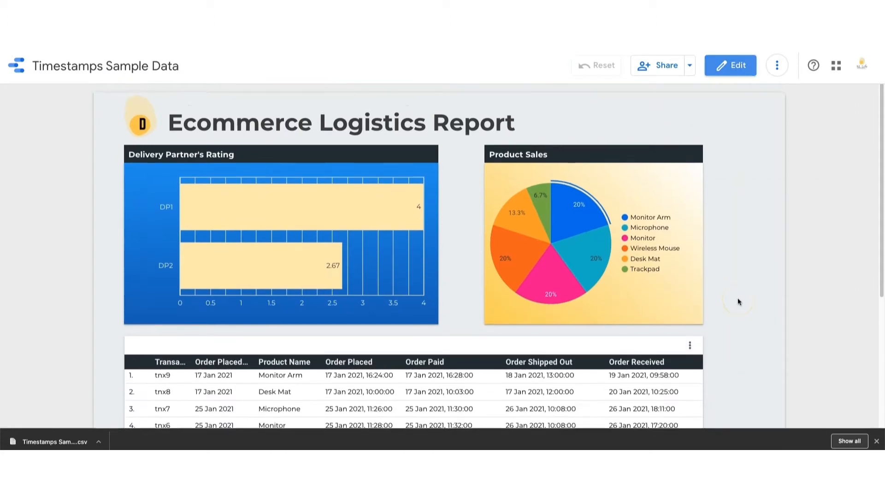
{"action": "scroll", "coordinate": [737, 298], "scroll_direction": "up", "scroll_amount": 1}
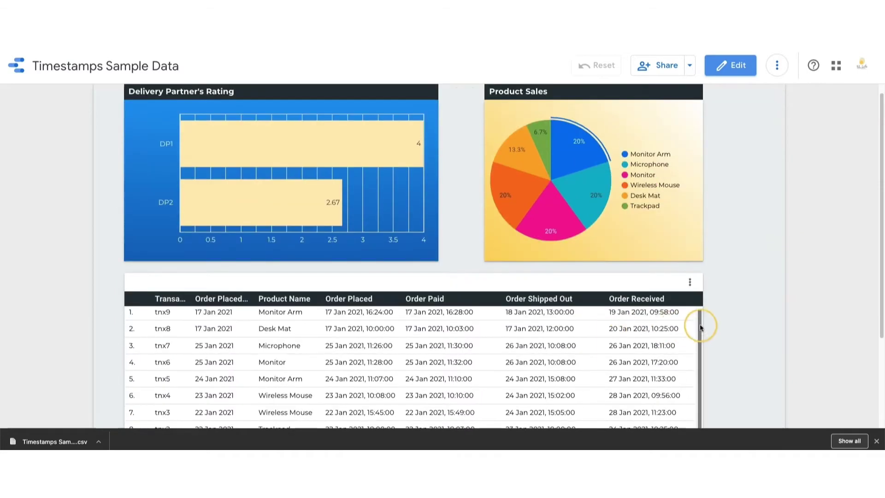
{"action": "scroll", "coordinate": [718, 338], "scroll_direction": "down", "scroll_amount": 3}
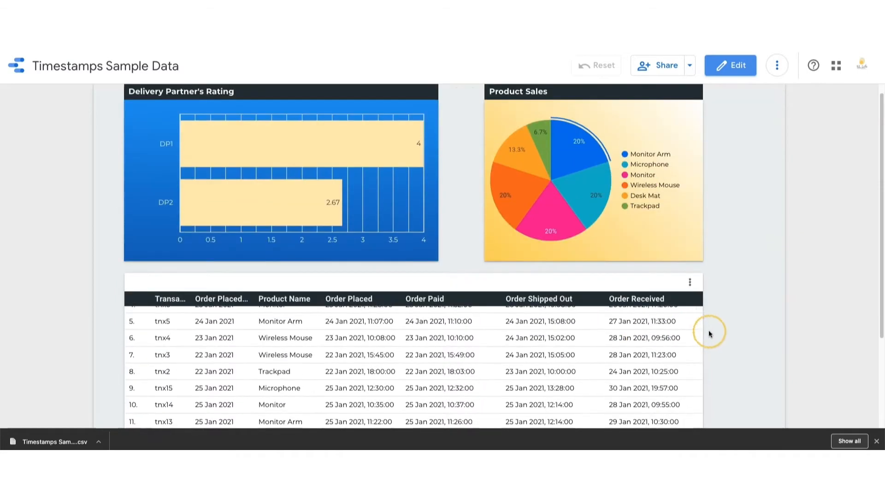
{"action": "scroll", "coordinate": [718, 338], "scroll_direction": "down", "scroll_amount": 3}
{"action": "scroll", "coordinate": [717, 338], "scroll_direction": "down", "scroll_amount": 2}
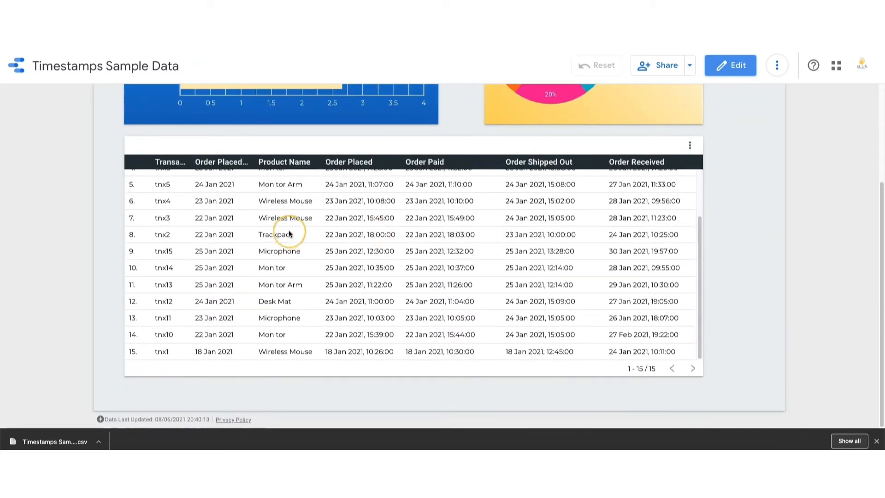
{"action": "right_click", "coordinate": [357, 200]}
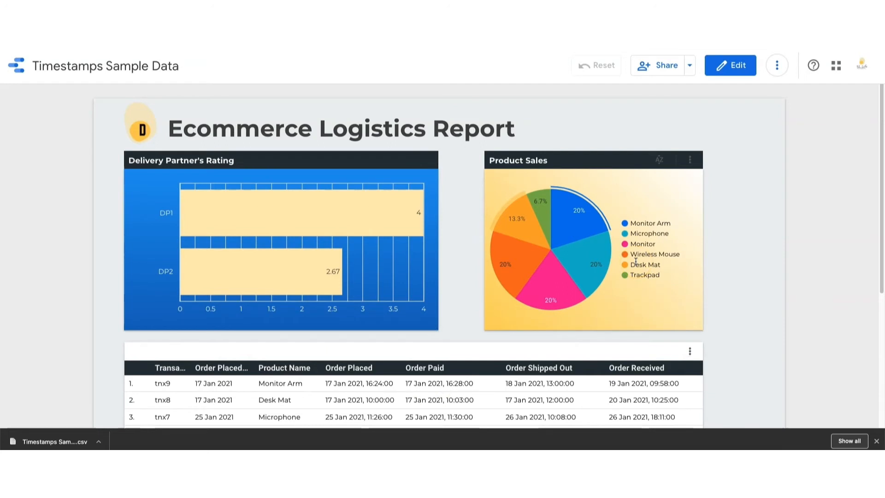
{"action": "mouse_move", "coordinate": [577, 215]}
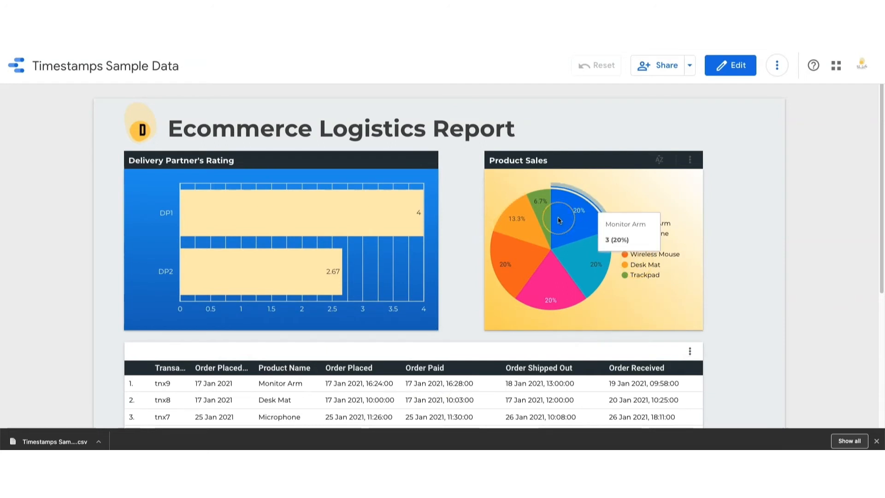
Export the Product Sales pie chart's data to Google Sheets via its context menu.
{"action": "right_click", "coordinate": [558, 217]}
{"action": "mouse_move", "coordinate": [581, 234]}
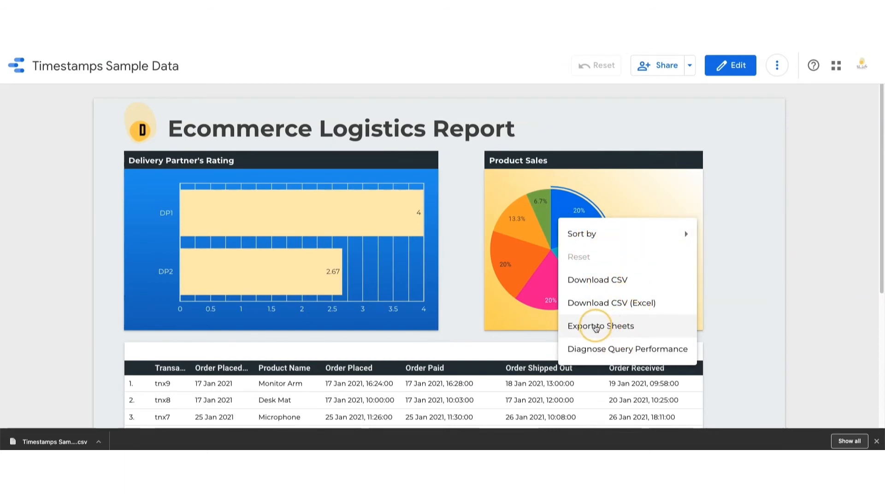
{"action": "left_click", "coordinate": [595, 327]}
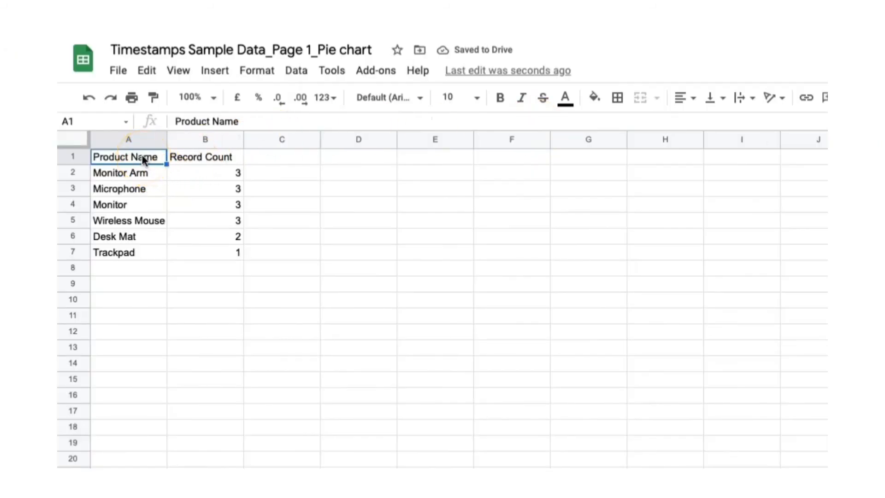
Review the pie chart export's A1:B7 product counts, then the order table's A1:G16 rows.
{"action": "left_click_drag", "start_coordinate": [144, 159], "coordinate": [188, 254]}
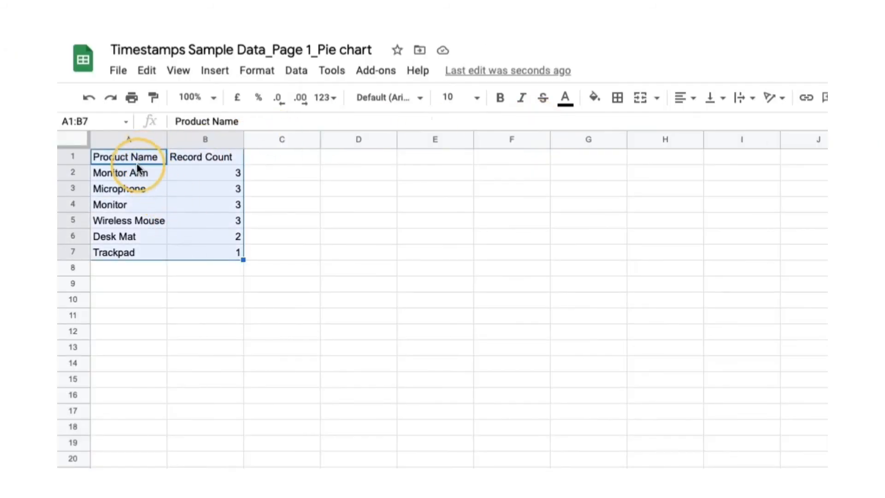
{"action": "left_click", "coordinate": [185, 188]}
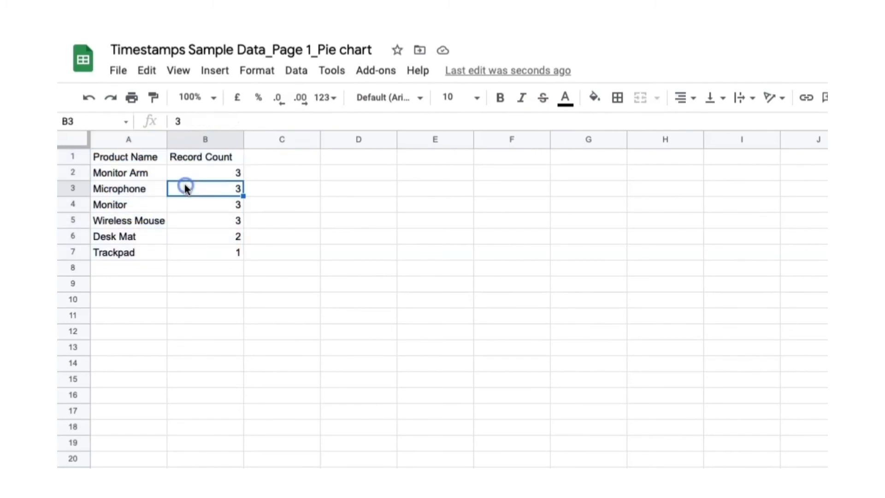
{"action": "left_click", "coordinate": [126, 161]}
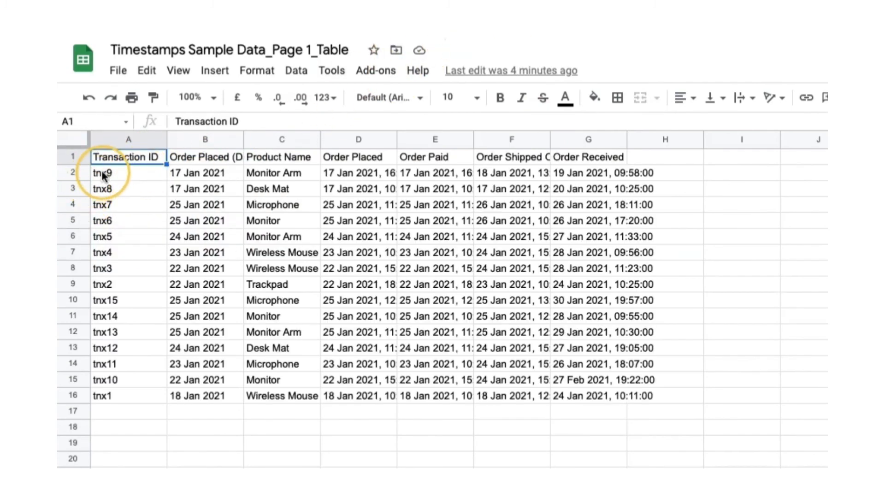
{"action": "mouse_move", "coordinate": [113, 160]}
{"action": "left_mouse_down"}
{"action": "mouse_move", "coordinate": [574, 384]}
{"action": "mouse_move", "coordinate": [575, 397]}
{"action": "left_mouse_up"}
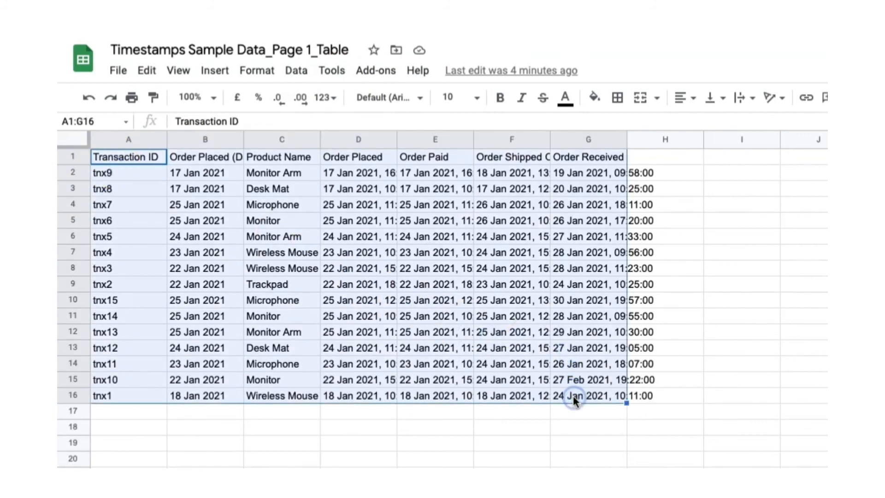